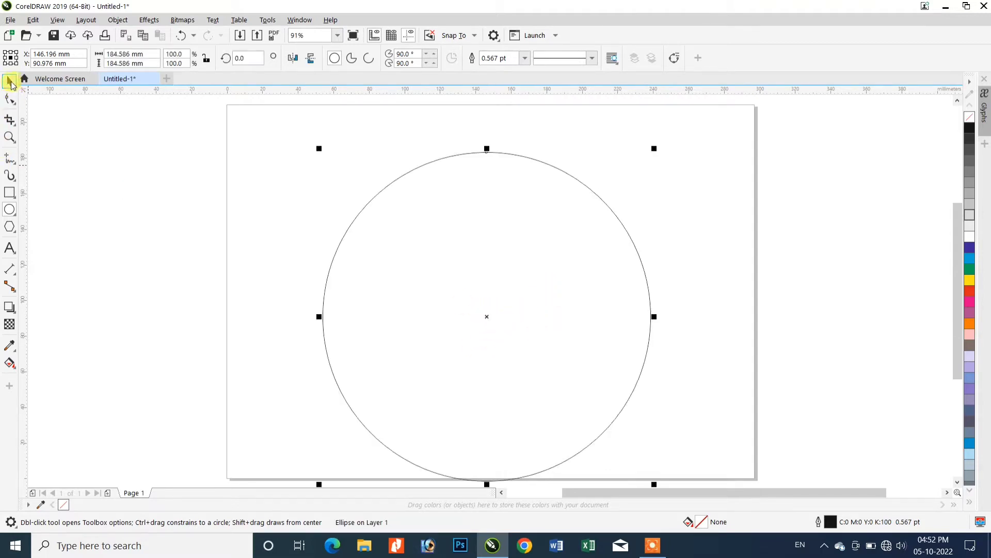
Step: Centre the large circle on the page and add two smaller concentric copies, the innermost about 45 mm in diameter
click(9, 81)
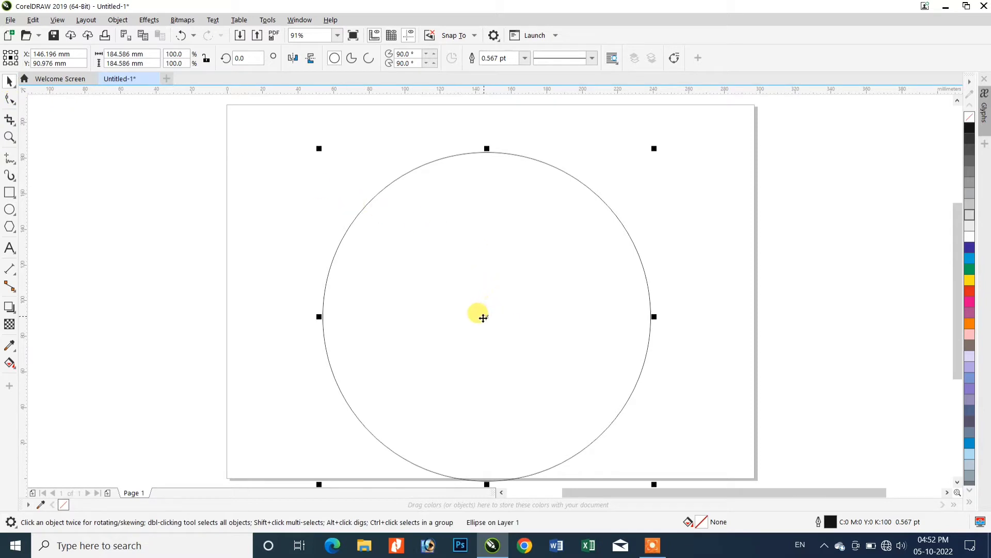
drag(485, 318, 499, 301)
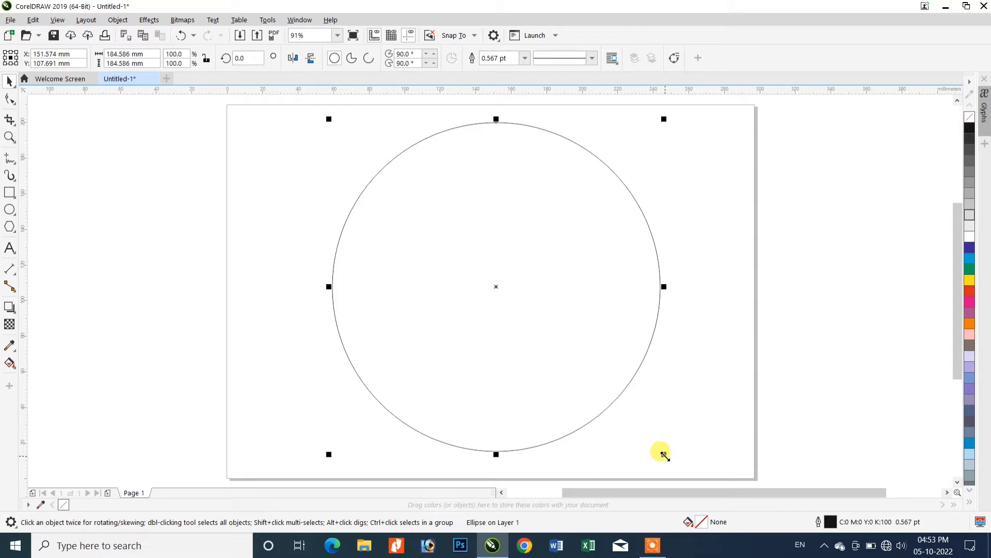
drag(664, 454, 547, 333)
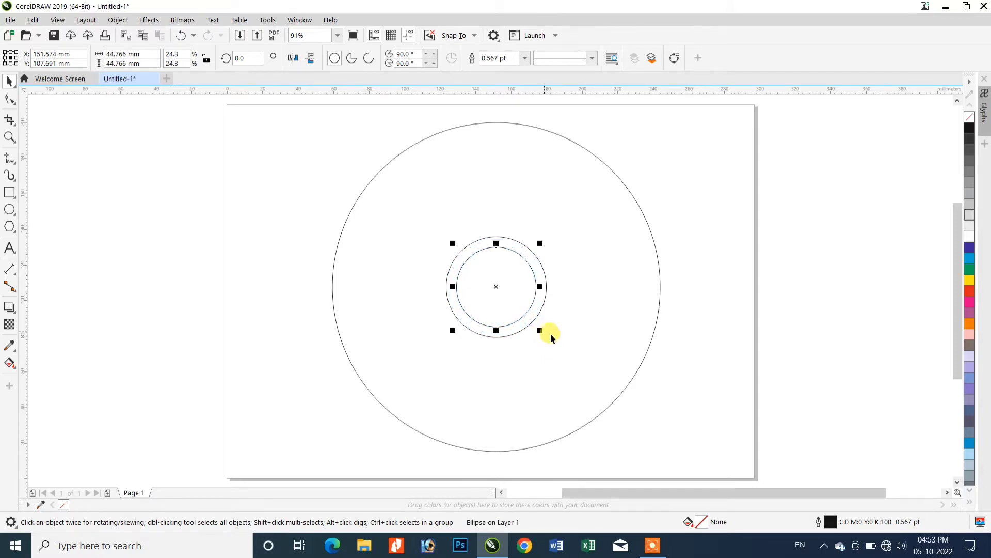
click(420, 317)
click(299, 270)
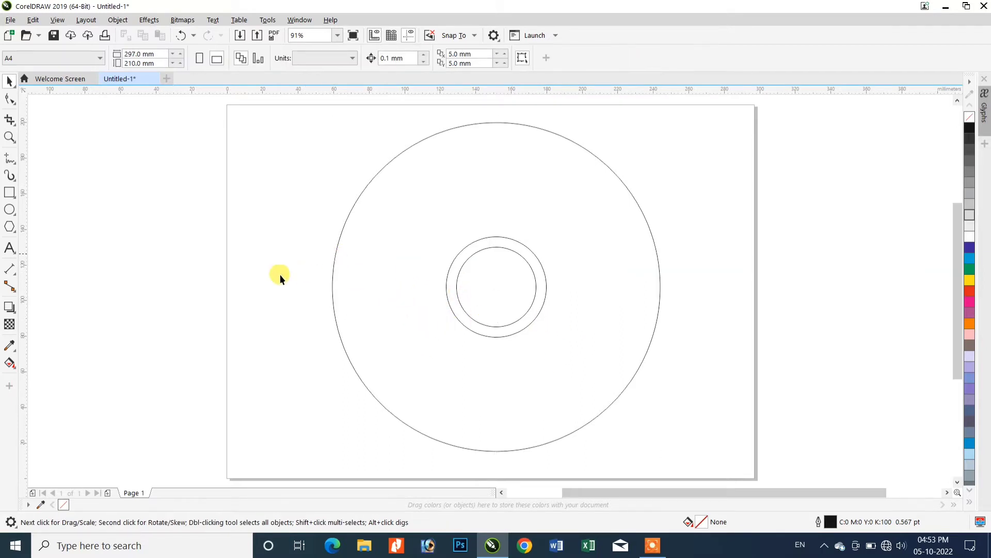
Step: Draw a nearly horizontal line about 104 mm long from the middle circle's top quadrant to beyond the large circle
click(15, 127)
click(26, 165)
click(17, 164)
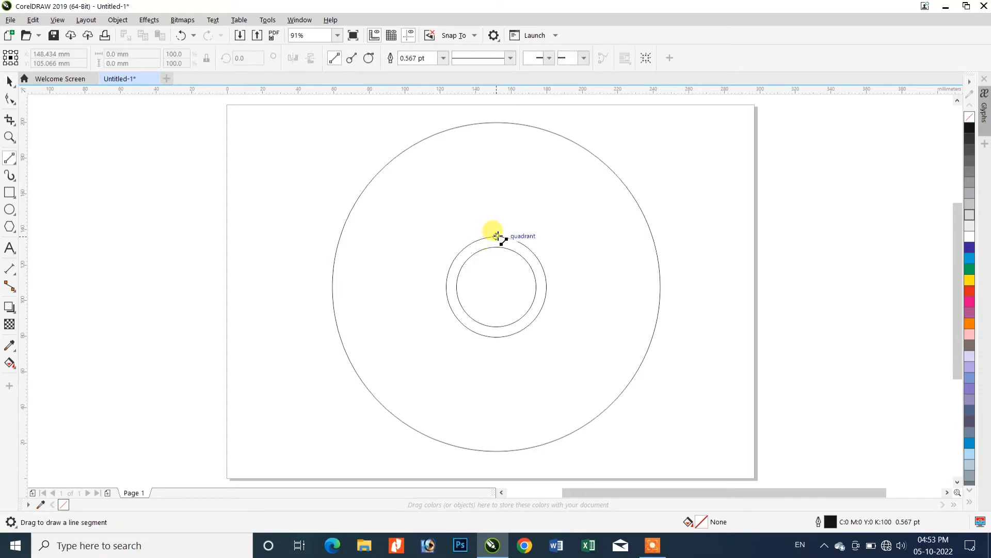
drag(497, 236, 682, 236)
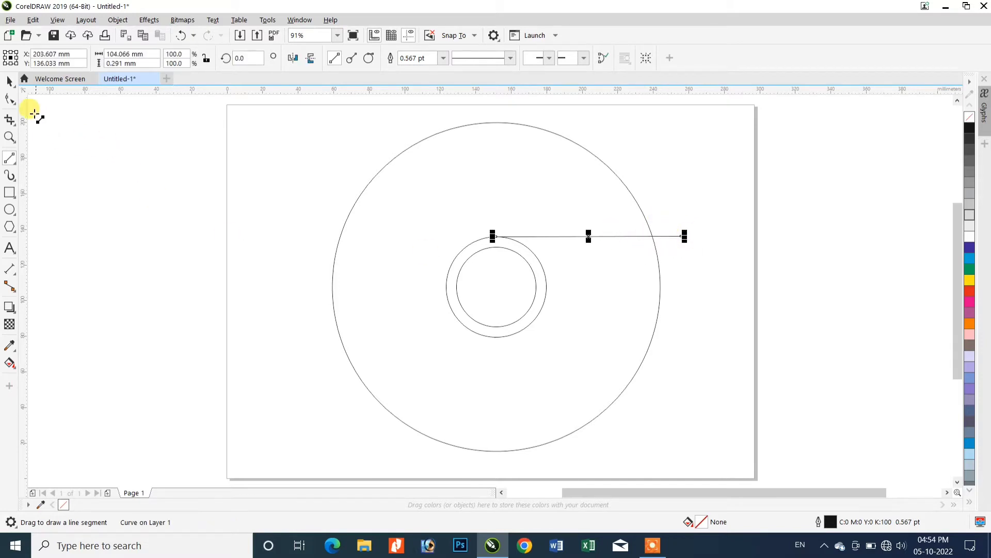
click(9, 81)
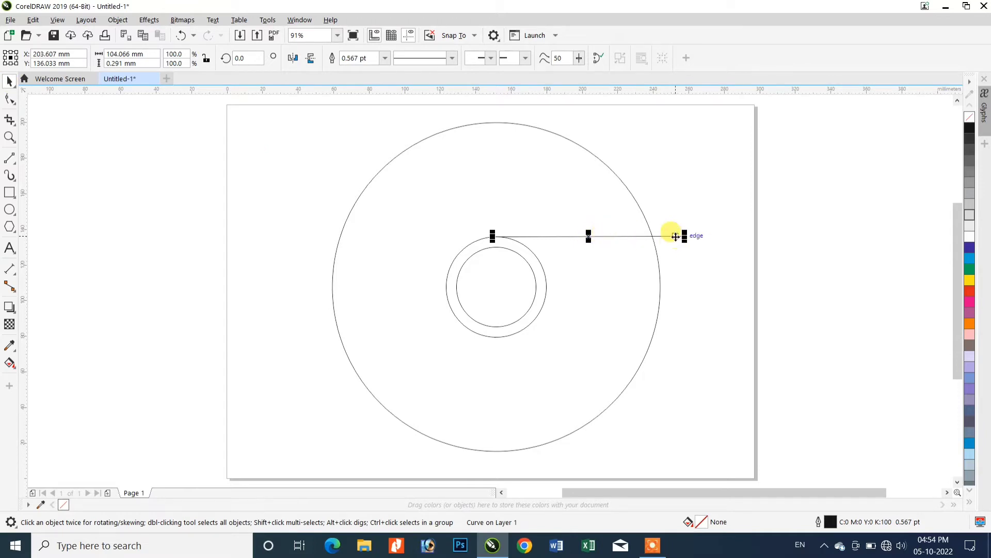
Step: Move the line's rotation centre to the common centre of the circles
drag(675, 236, 677, 240)
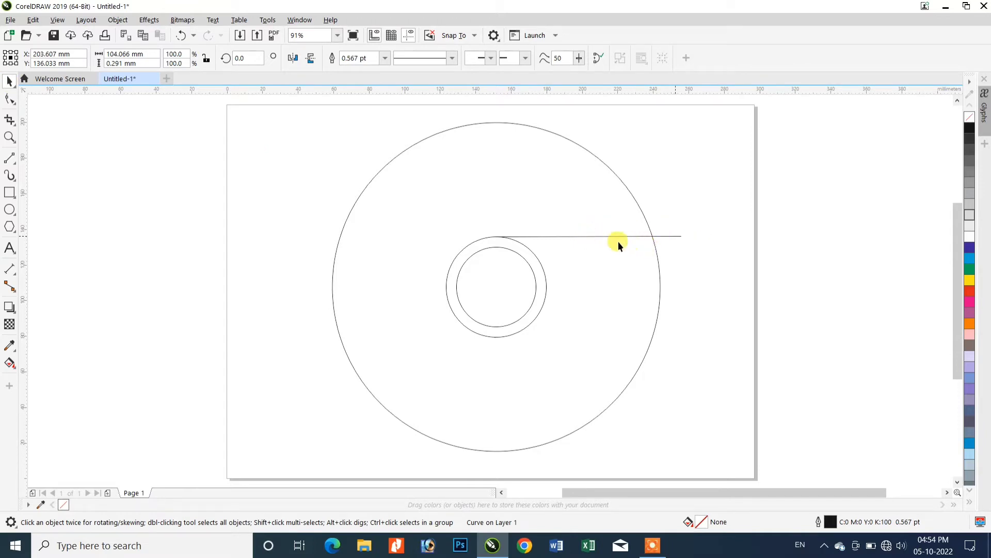
key(Tab)
scroll(717, 227, up, 2)
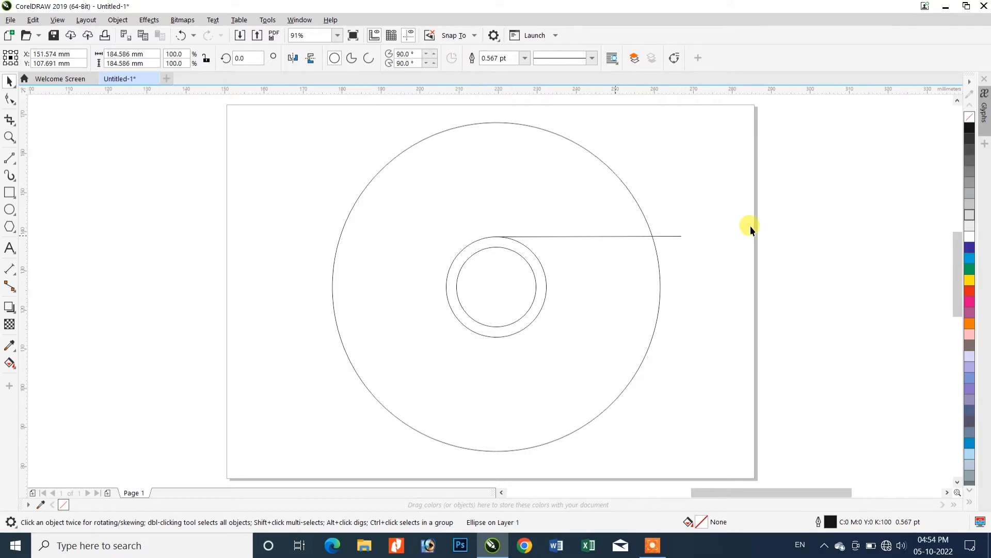
click(679, 221)
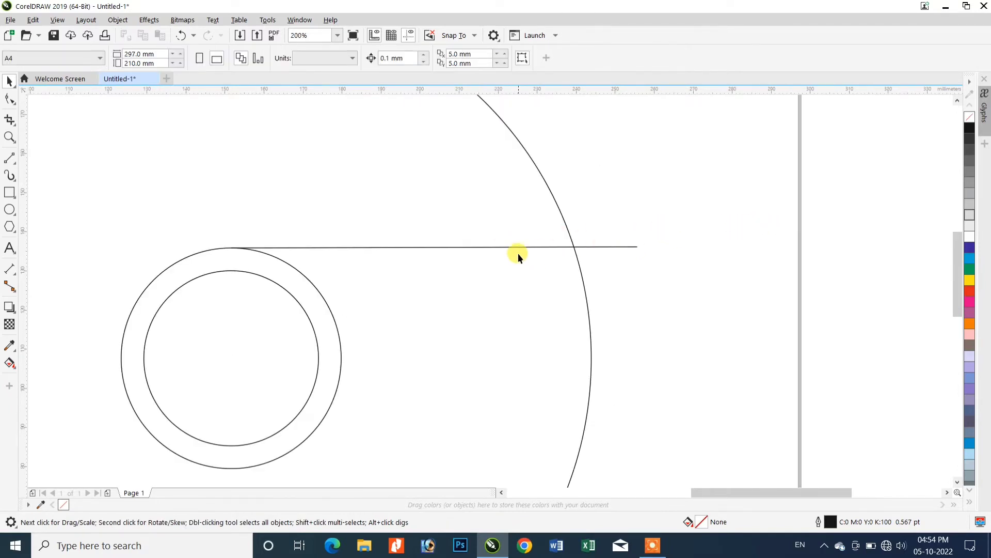
click(500, 247)
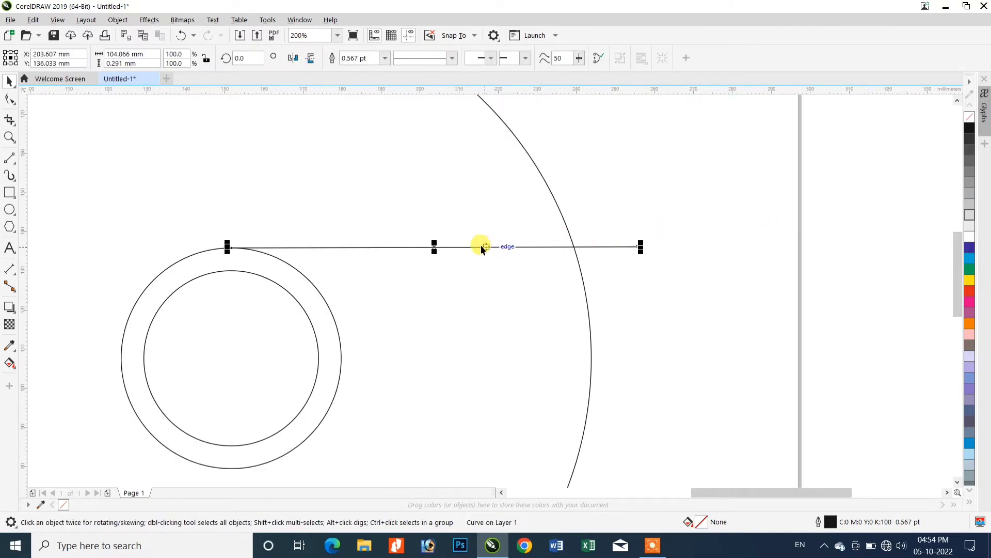
click(397, 247)
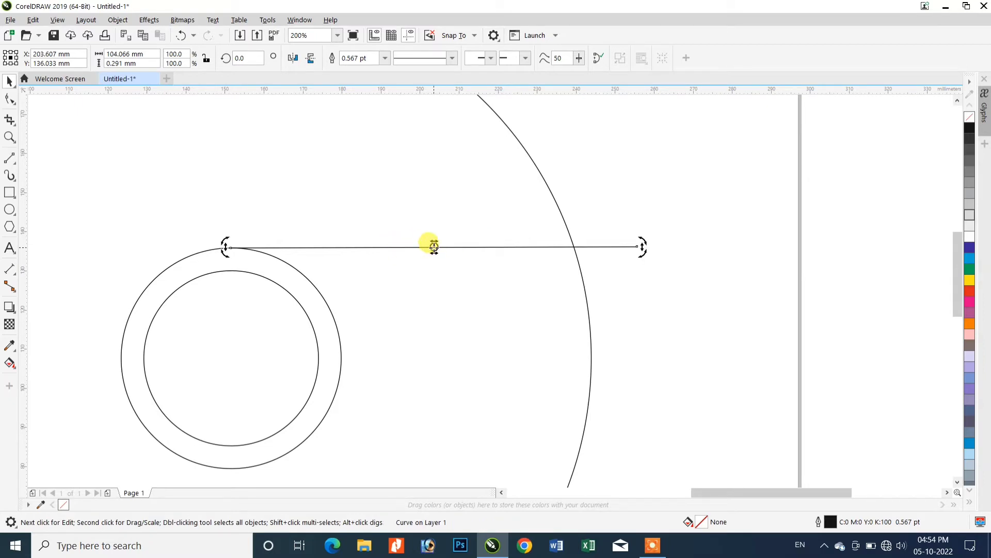
mouse_move(433, 246)
mouse_down()
mouse_move(243, 339)
mouse_move(230, 358)
mouse_up()
scroll(305, 365, down, 1)
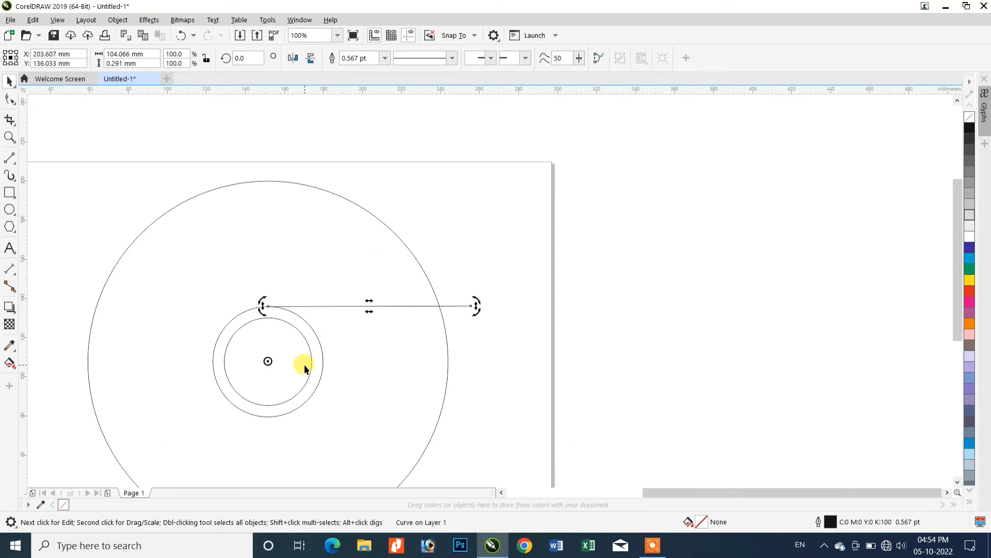
click(330, 36)
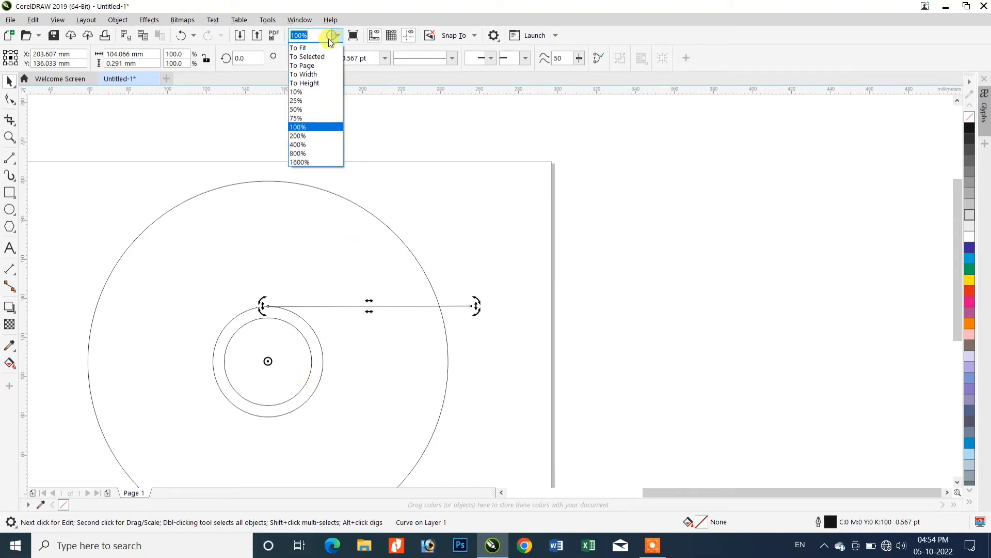
click(309, 81)
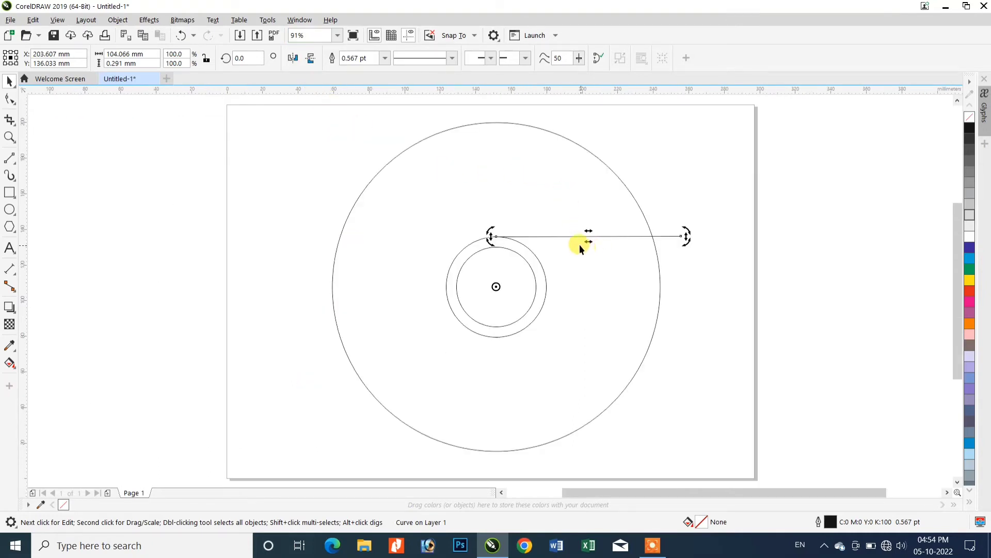
Step: Create two copies of the line rotated around the circles' centre, at about 260° and 120°
click(560, 261)
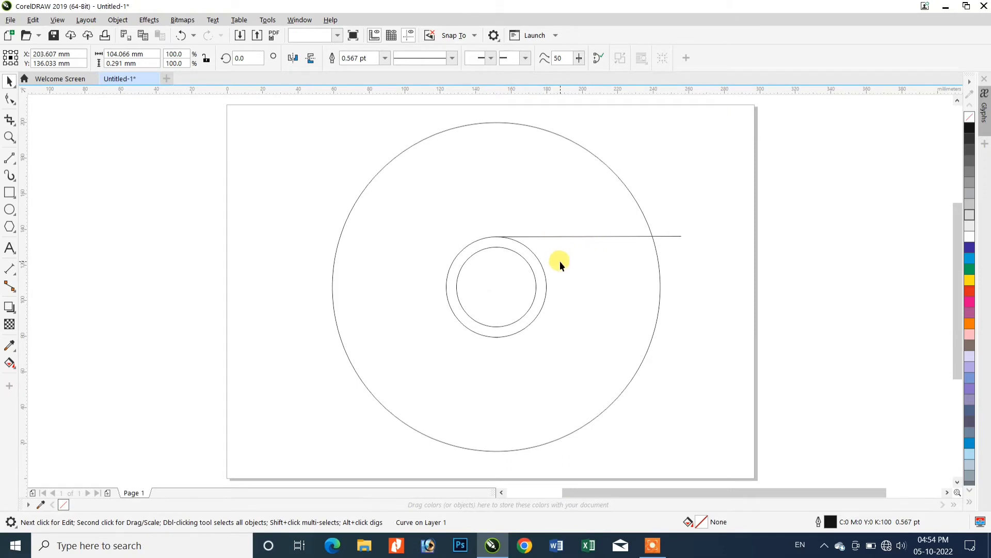
click(555, 234)
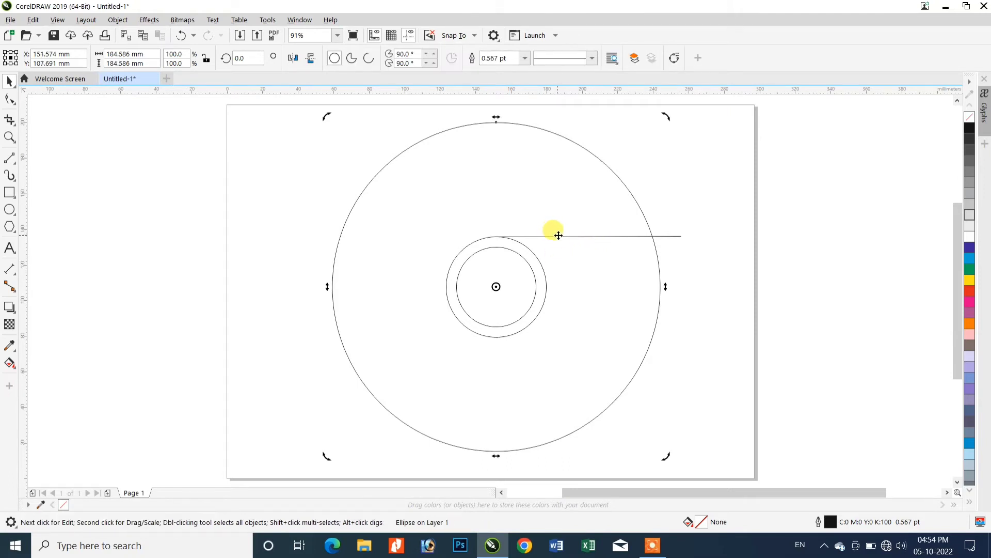
click(560, 235)
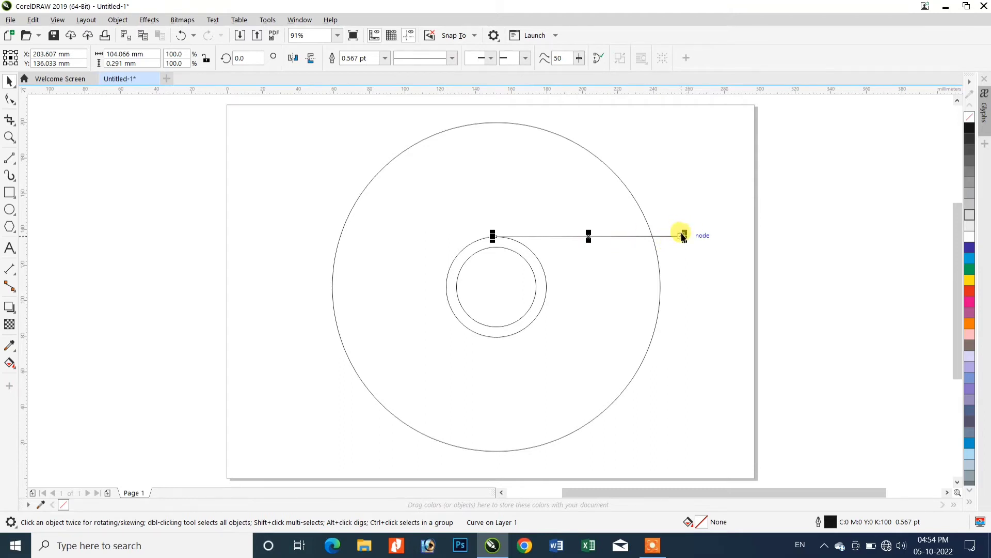
drag(685, 237, 511, 435)
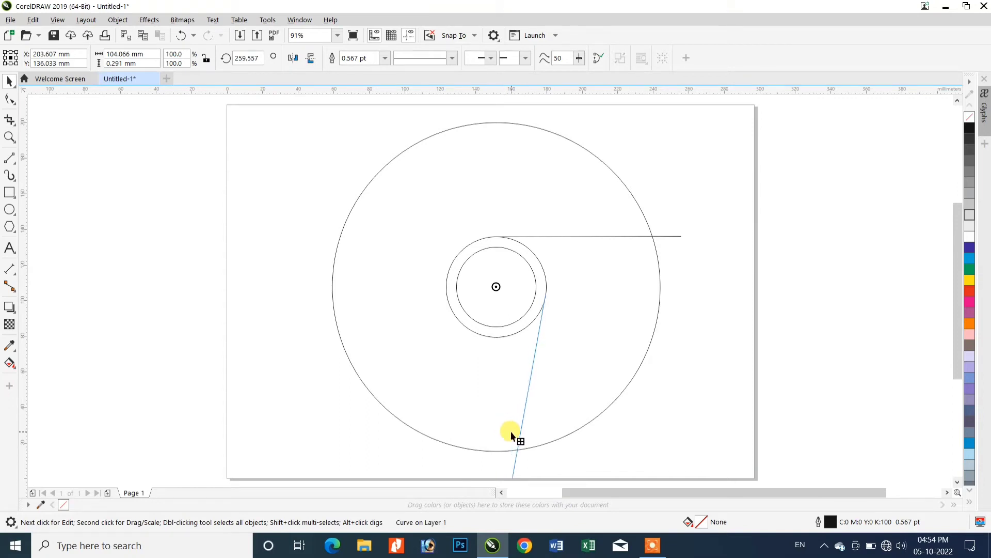
click(511, 435)
drag(546, 476, 375, 209)
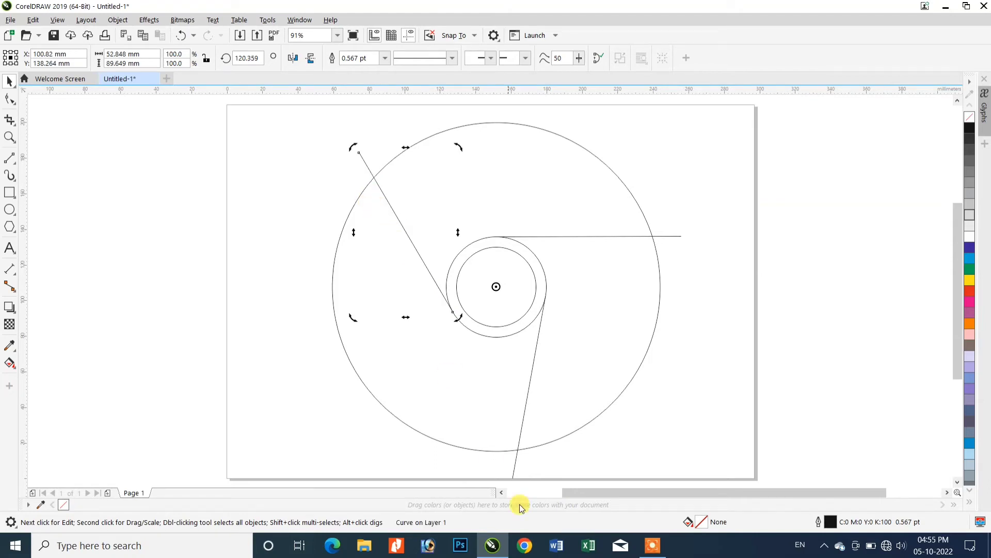
click(517, 466)
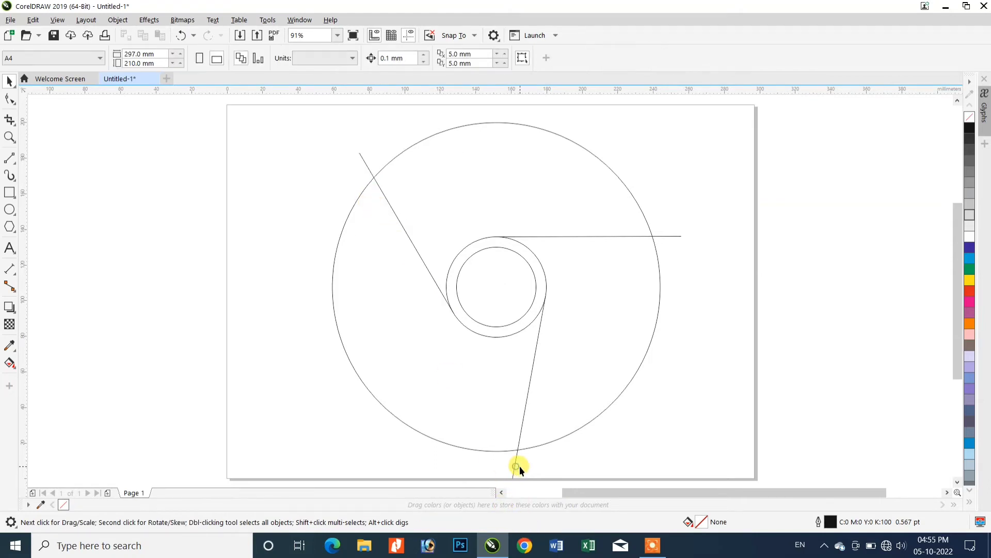
Step: Trim the three line ends that extend beyond the large circle with Virtual Segment Delete
click(17, 123)
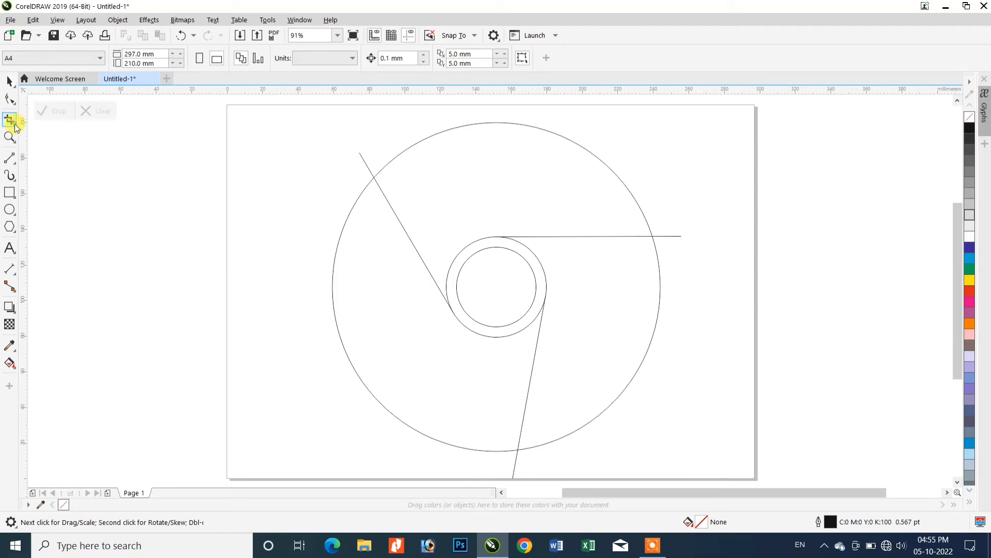
click(15, 125)
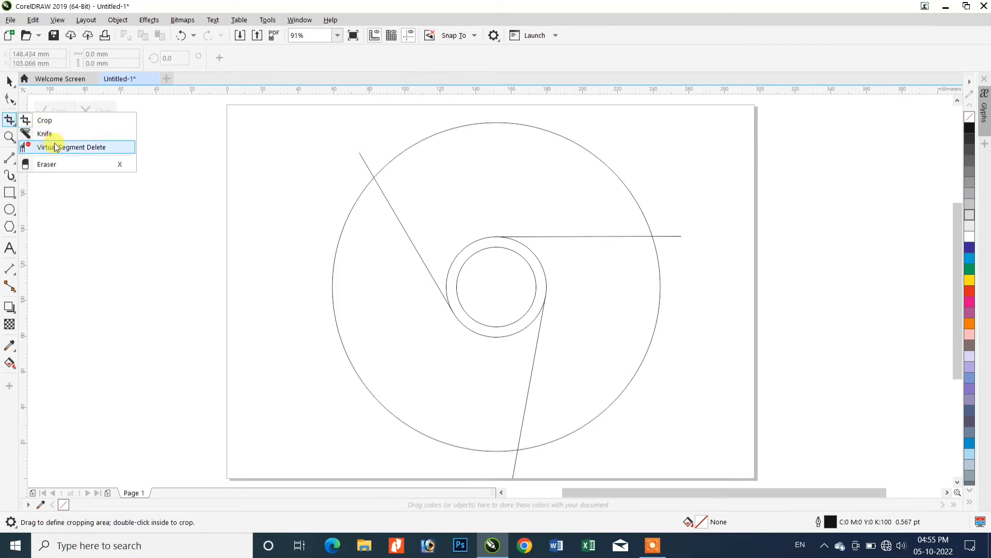
click(58, 146)
click(368, 168)
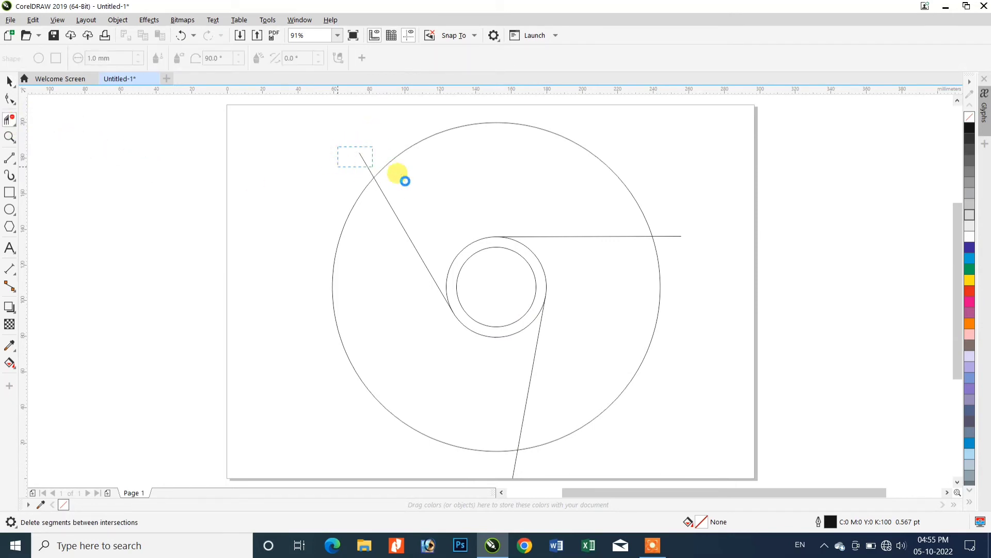
drag(671, 214, 689, 258)
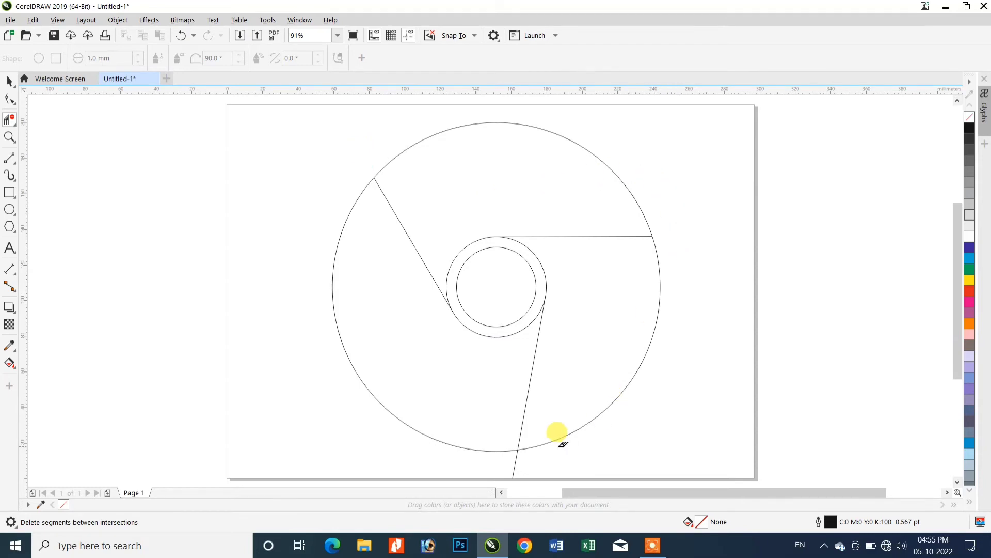
drag(493, 466, 553, 469)
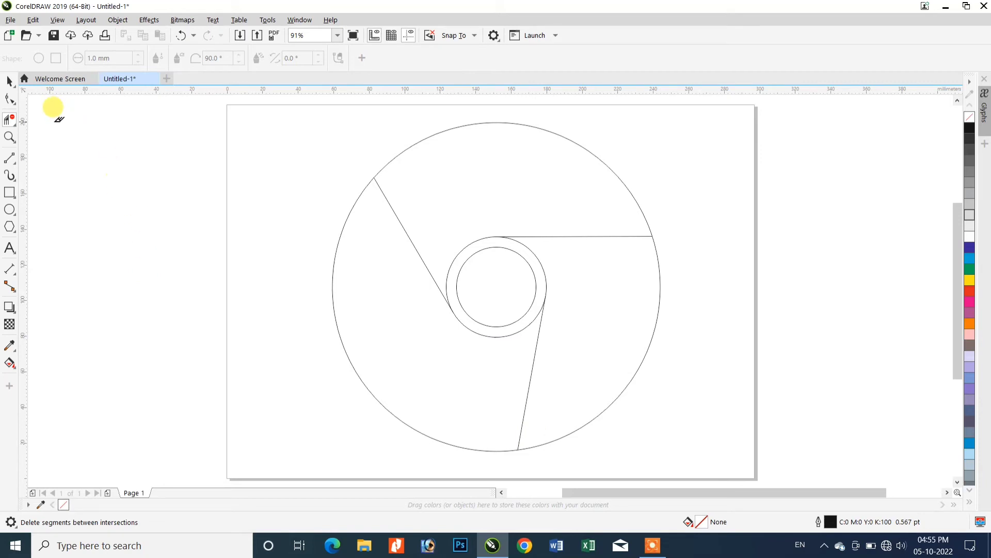
Step: Rotate the lower line by about 0.7° around its own centre to refine its angle, and deselect it
click(9, 81)
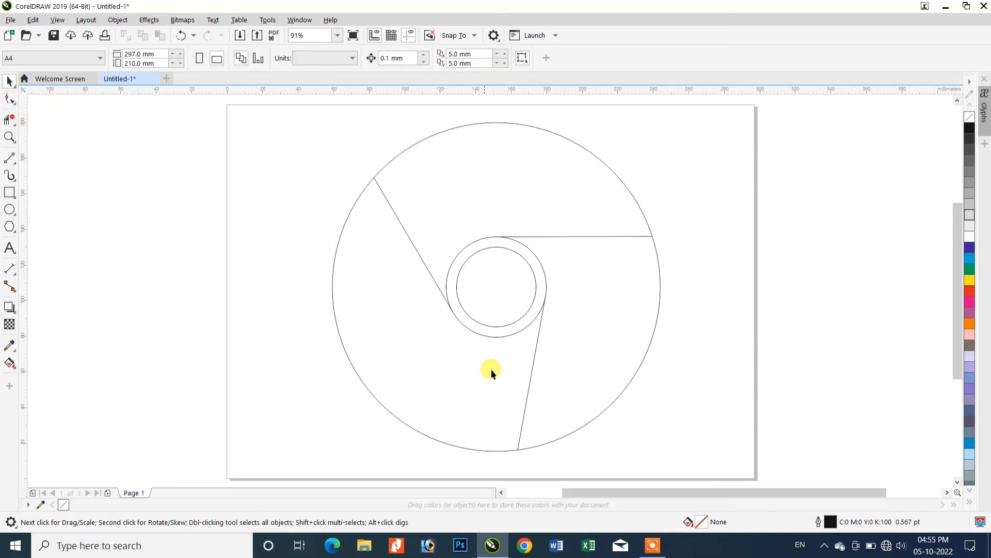
click(519, 443)
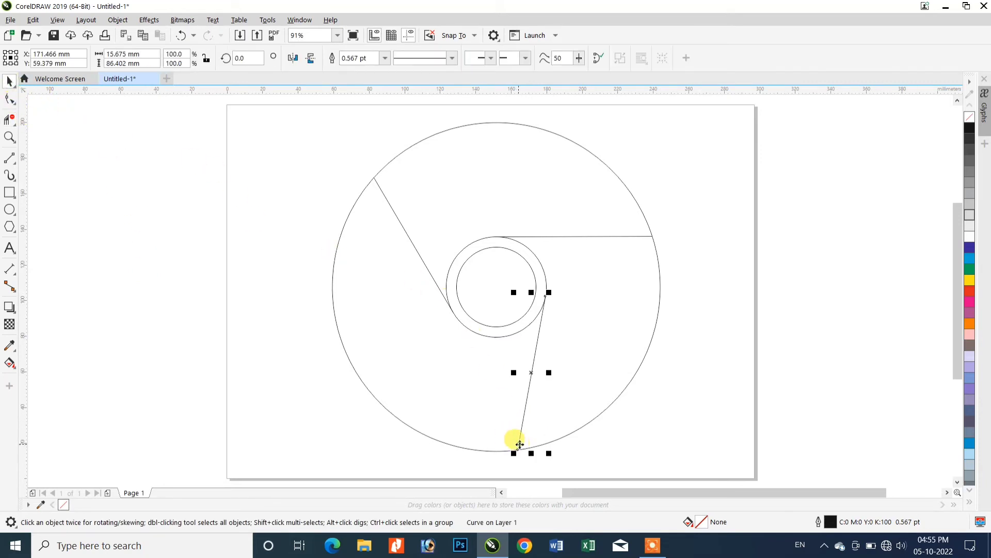
click(519, 445)
mouse_move(547, 456)
mouse_down()
mouse_move(526, 456)
mouse_move(553, 464)
mouse_up()
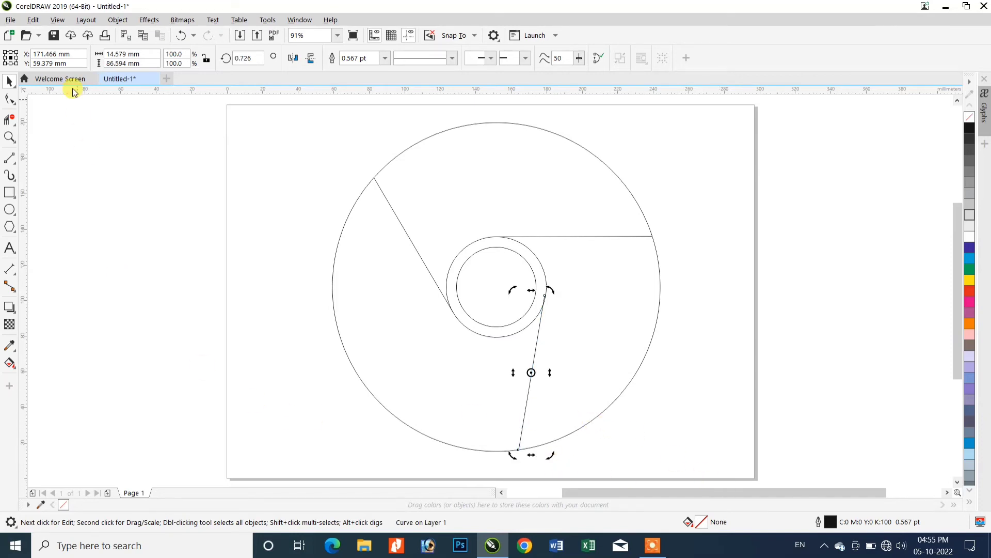
click(272, 221)
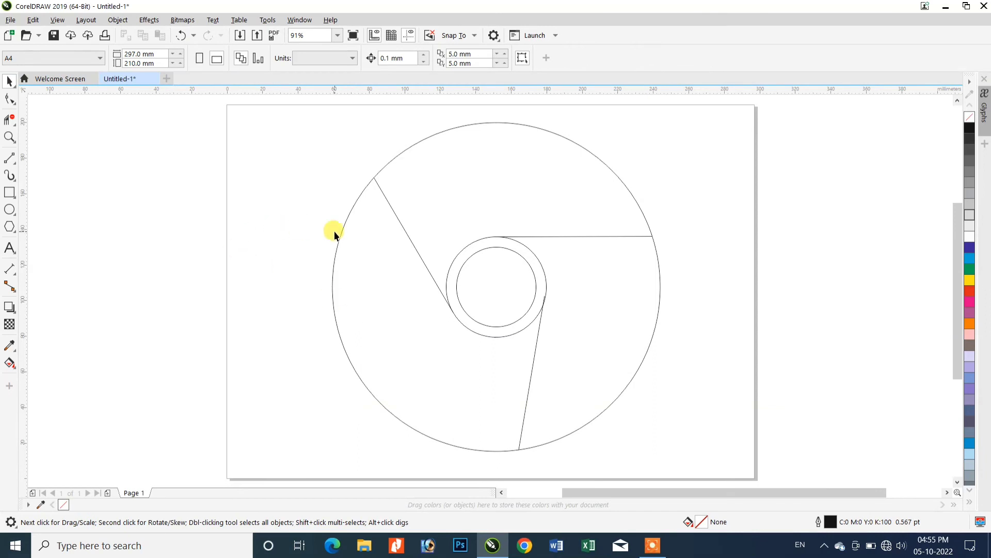
key(Tab)
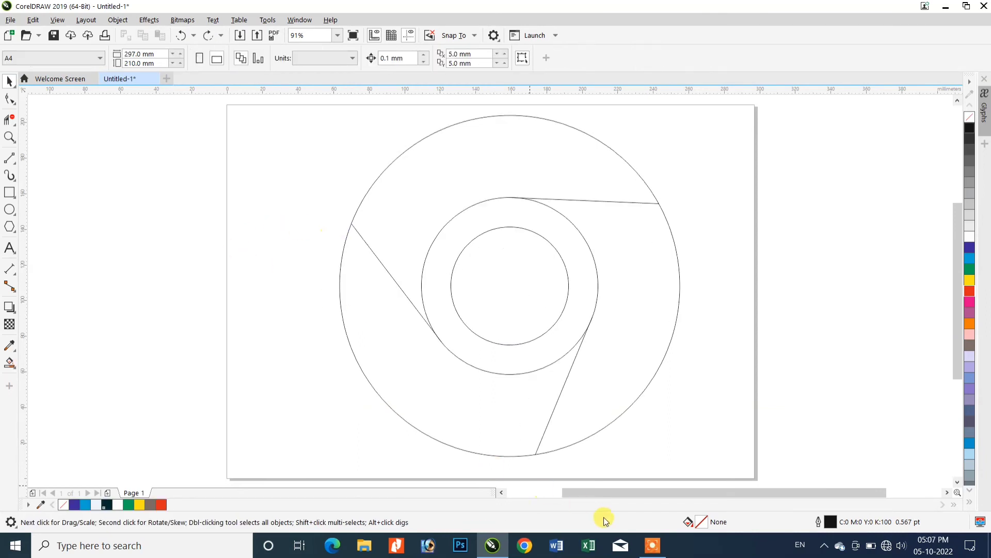
Step: Fill the innermost circle using Smart Fill and colour the new shape blue
click(9, 363)
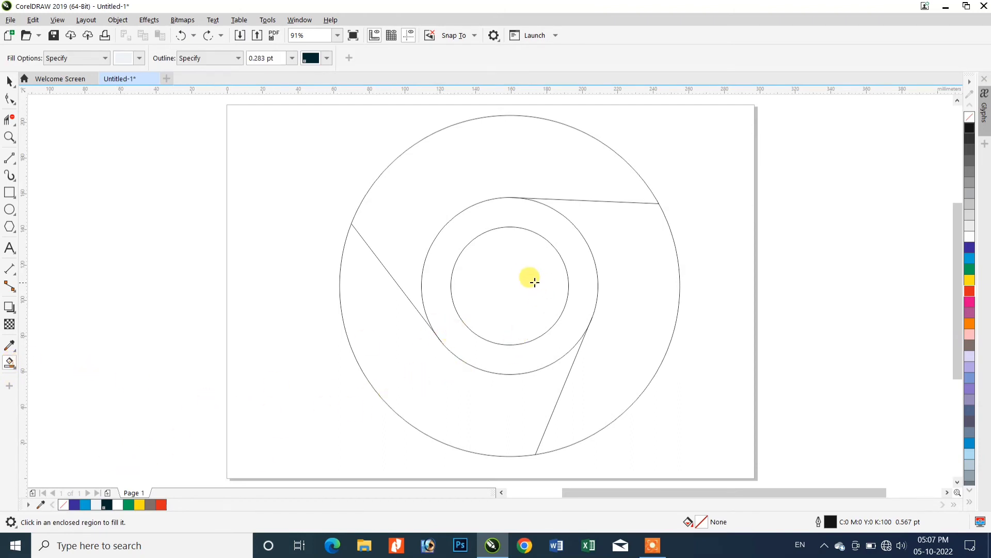
click(512, 278)
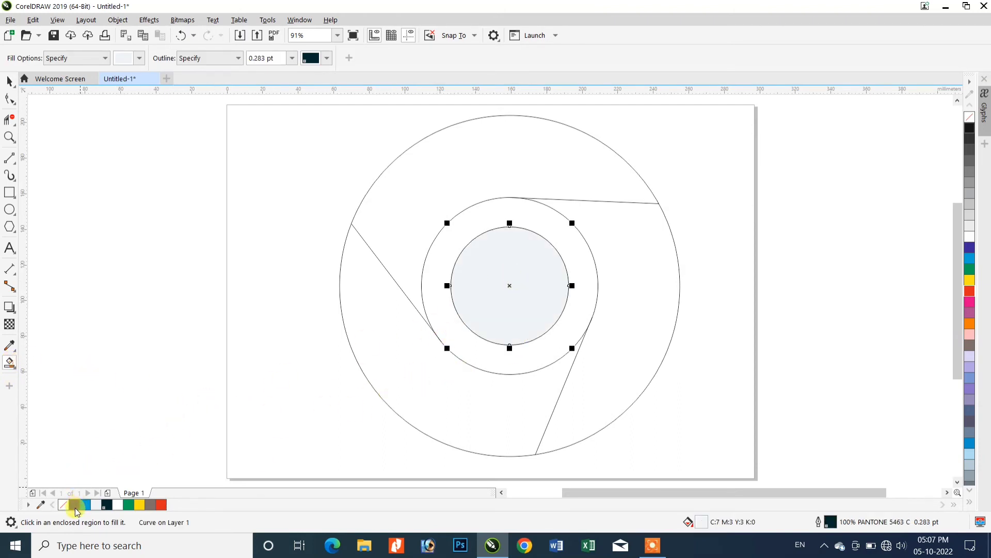
click(78, 500)
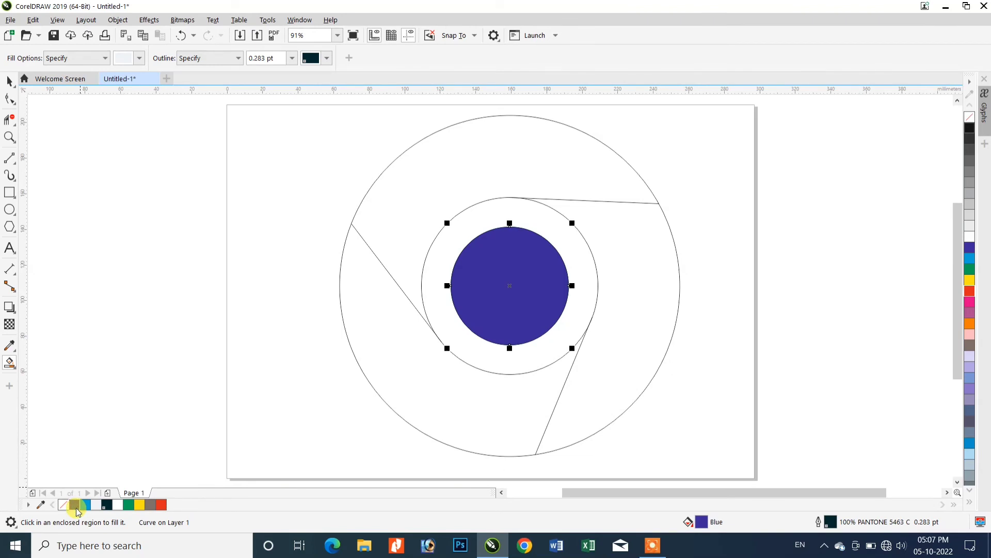
Step: Fill the three outer ring regions with Smart Fill, colouring the upper one red, the right one yellow and the lower-left one green
click(482, 166)
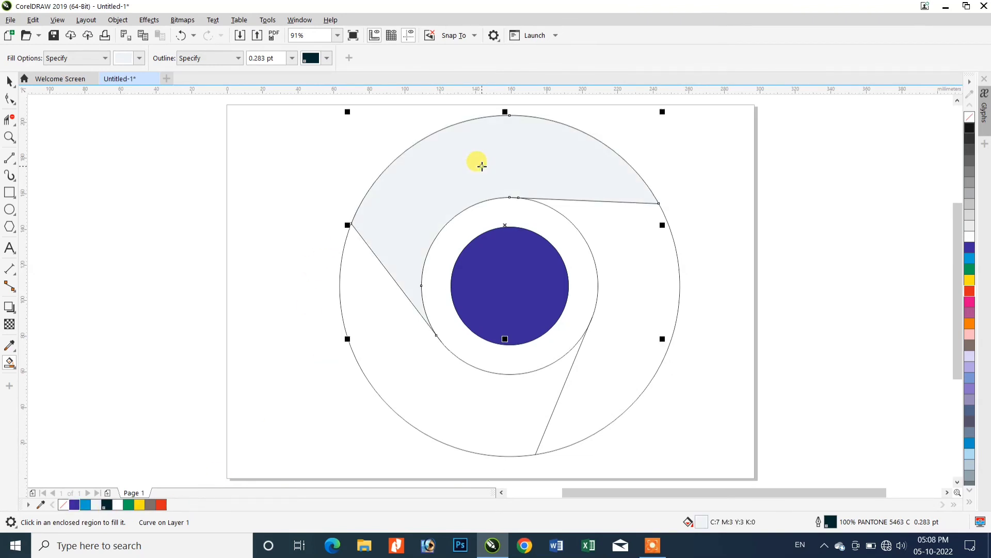
click(162, 505)
click(641, 313)
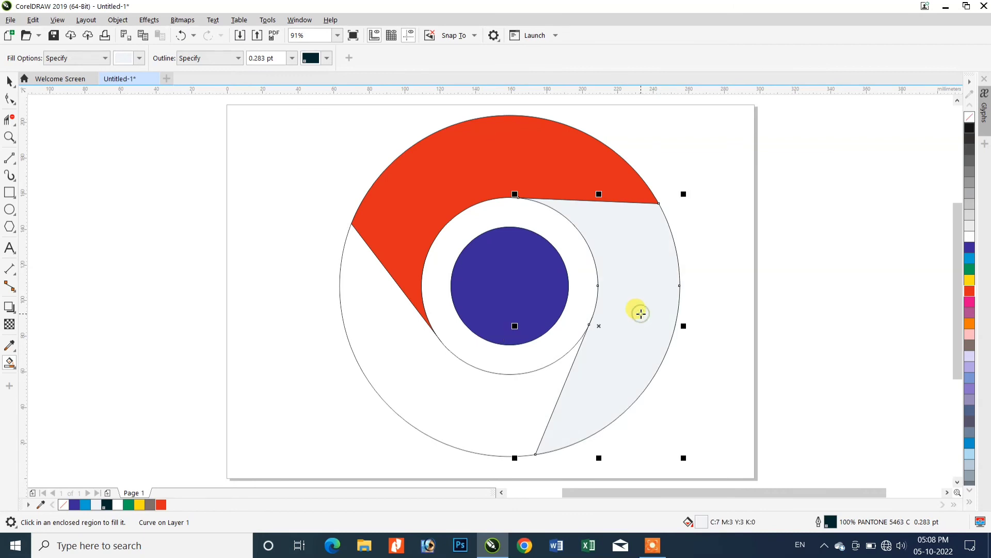
click(139, 504)
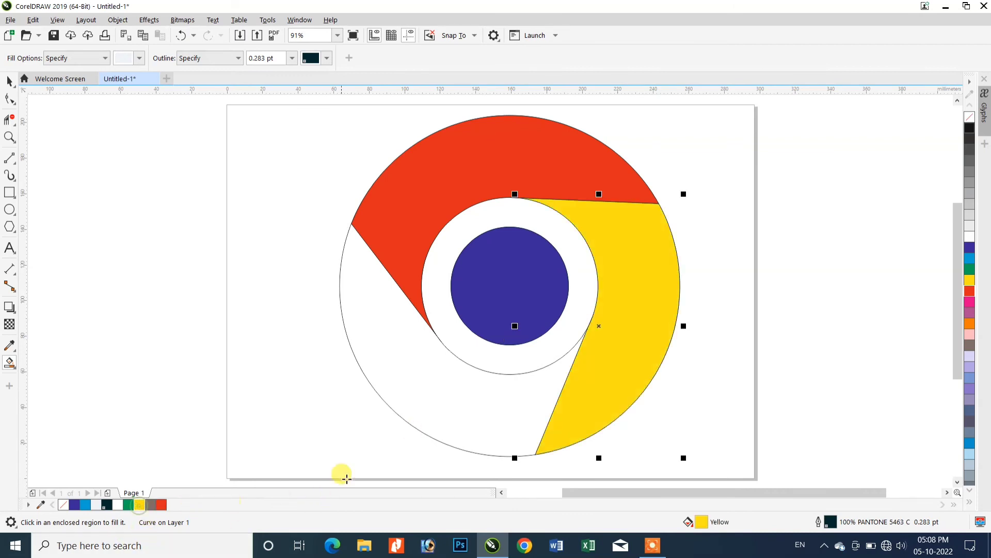
click(411, 369)
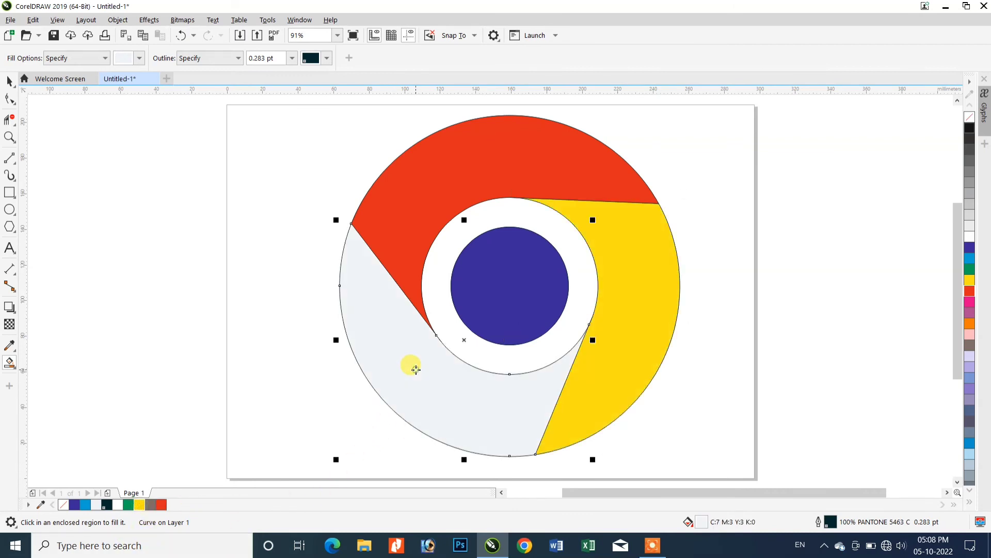
click(129, 504)
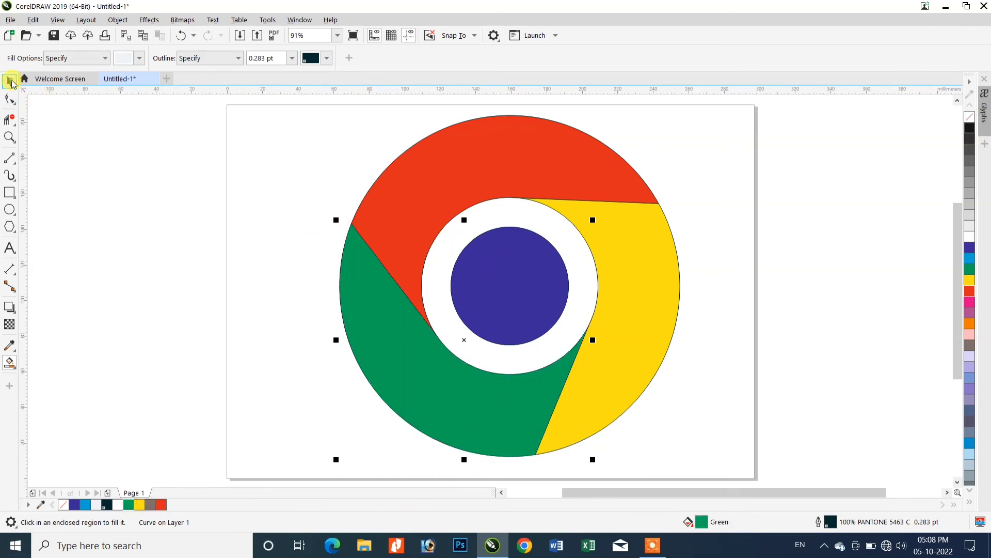
click(11, 81)
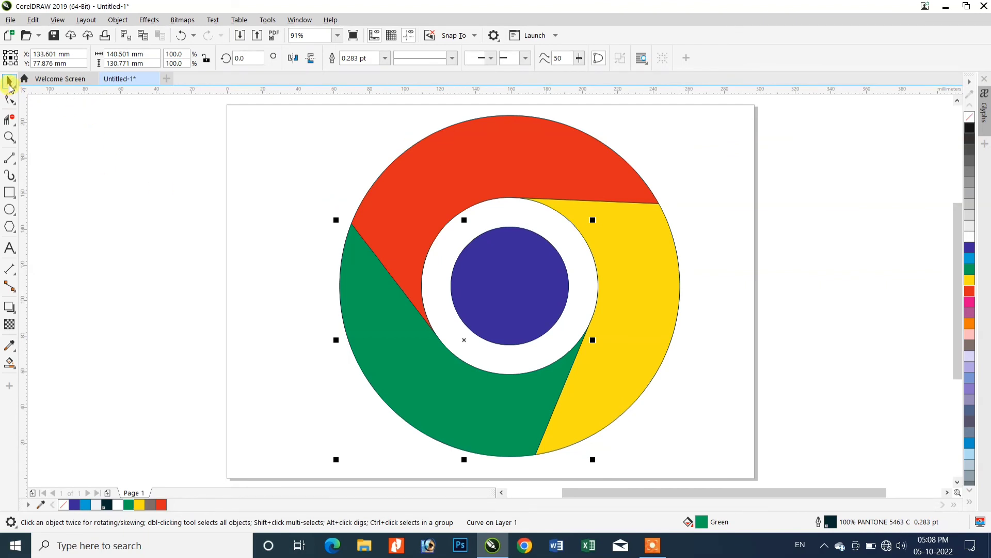
click(166, 148)
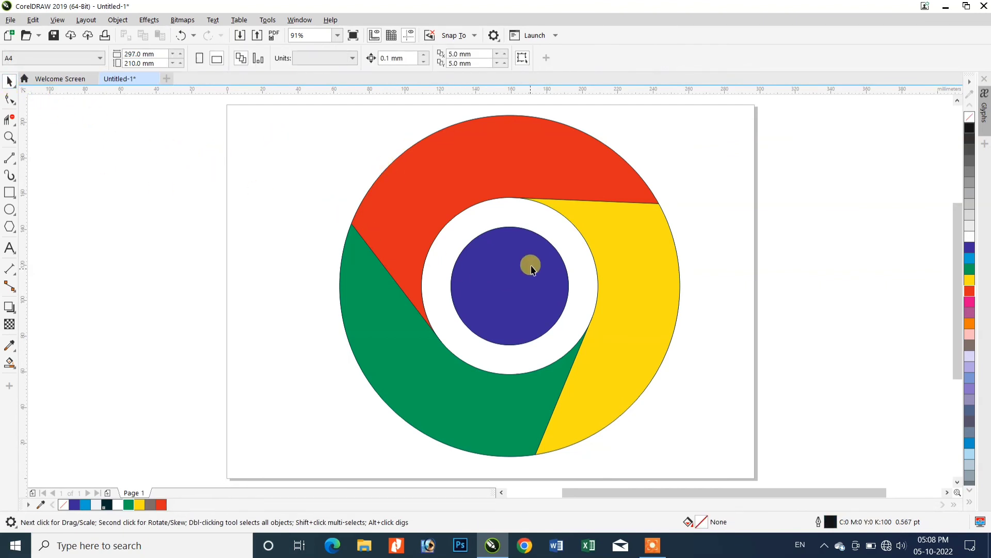
Step: Enlarge the blue centre circle proportionally around its centre to about 78 mm across, narrowing the white ring, and deselect it
click(531, 269)
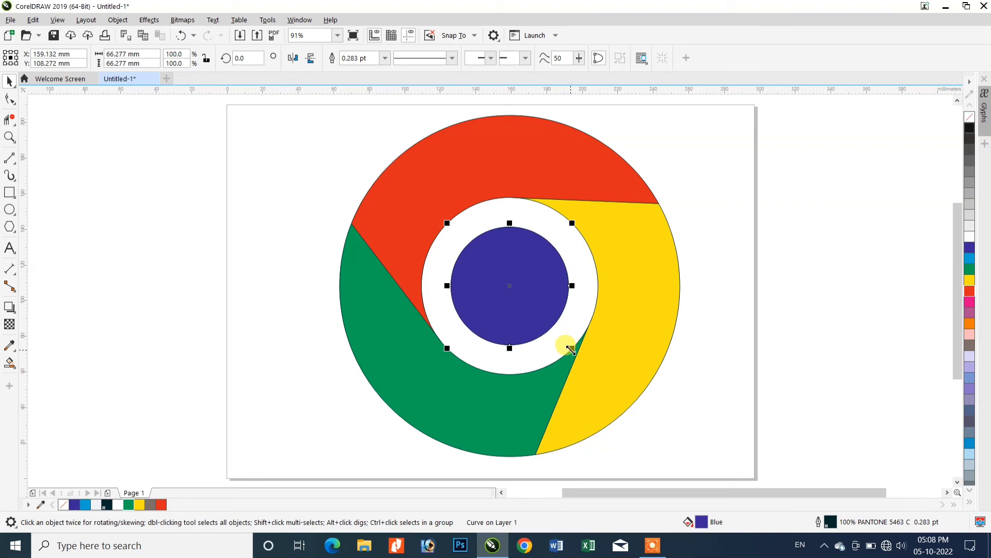
drag(570, 349, 585, 360)
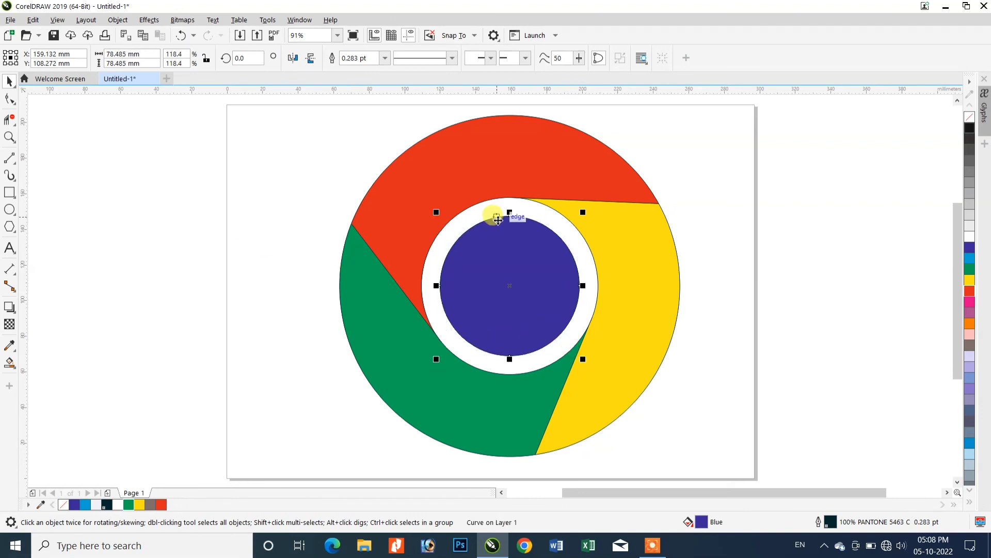
shift+click(581, 359)
click(526, 293)
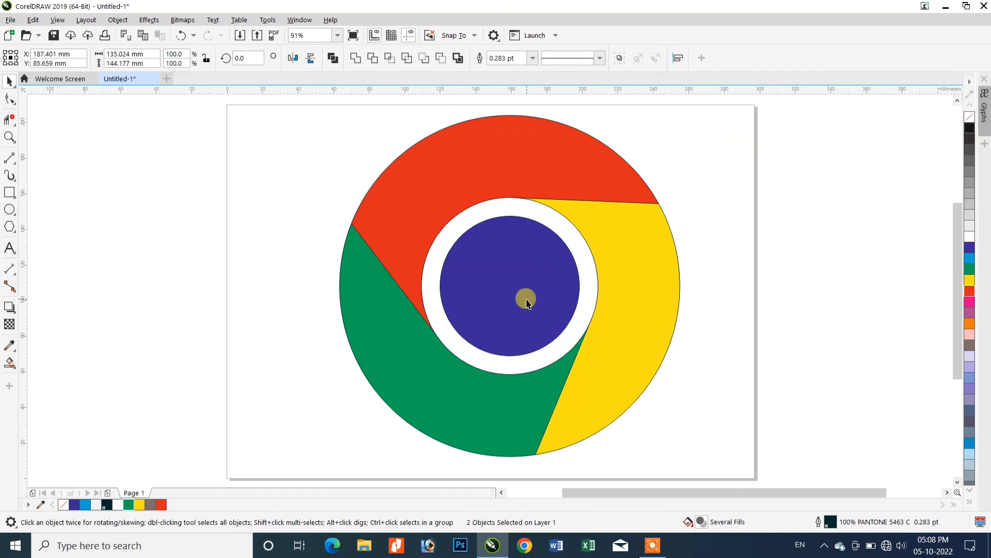
click(213, 304)
click(568, 294)
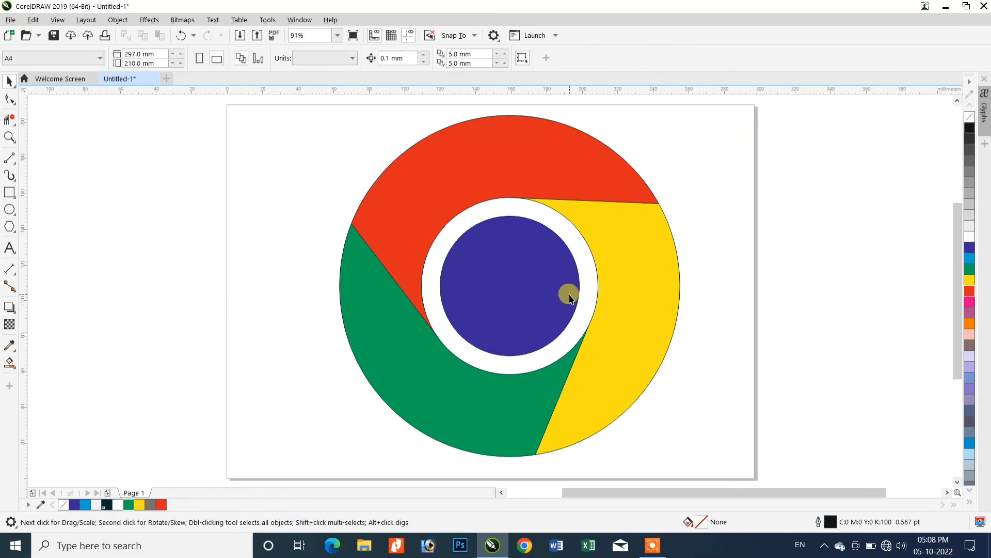
Step: Remove the outlines from all the logo's objects by setting their outline width to None, and deselect them
drag(290, 104, 723, 492)
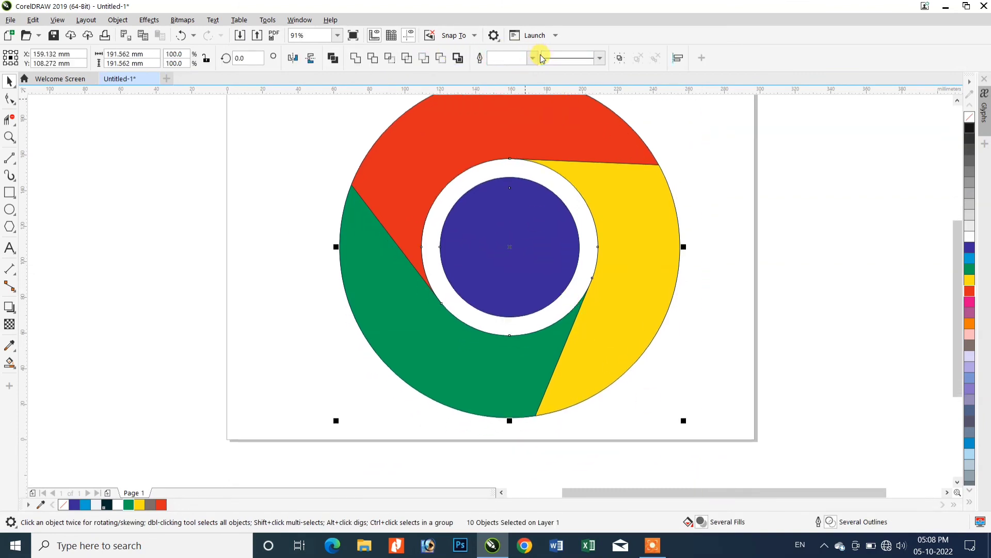
click(532, 58)
scroll(532, 67, up, 2)
click(512, 75)
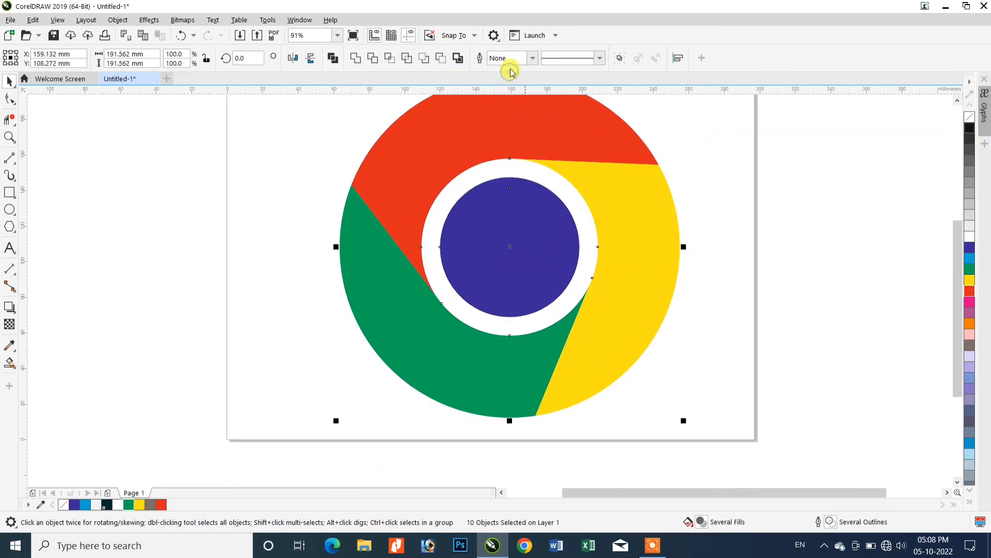
click(337, 35)
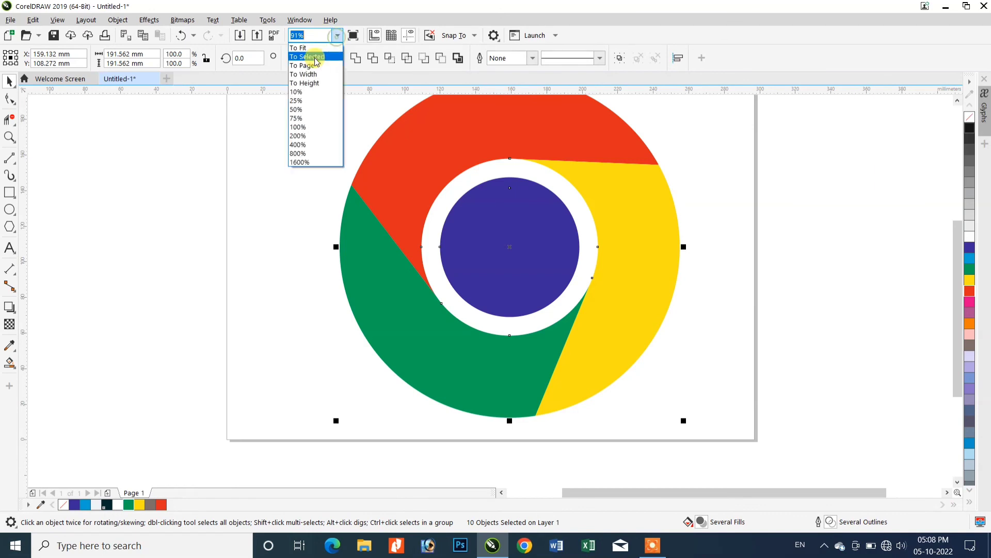
click(314, 84)
click(203, 200)
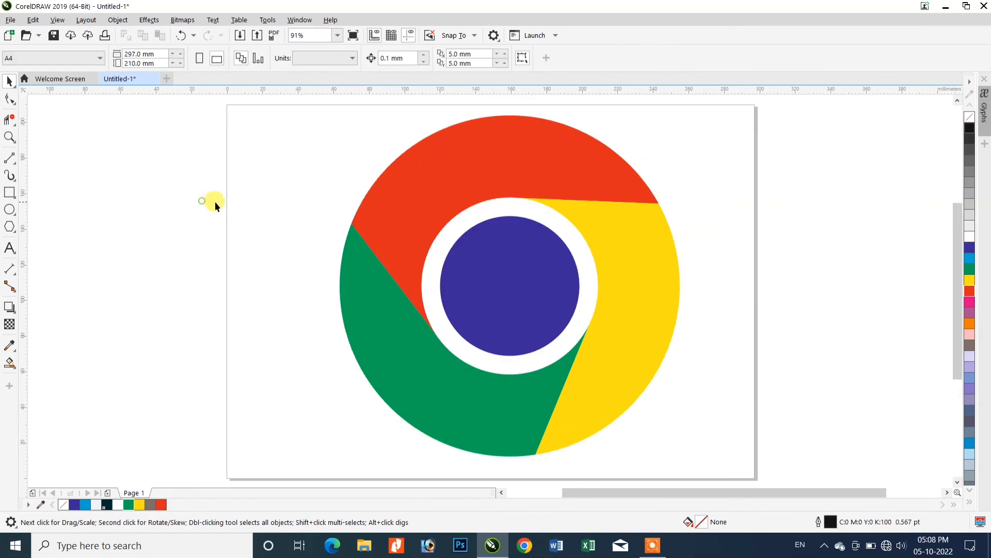